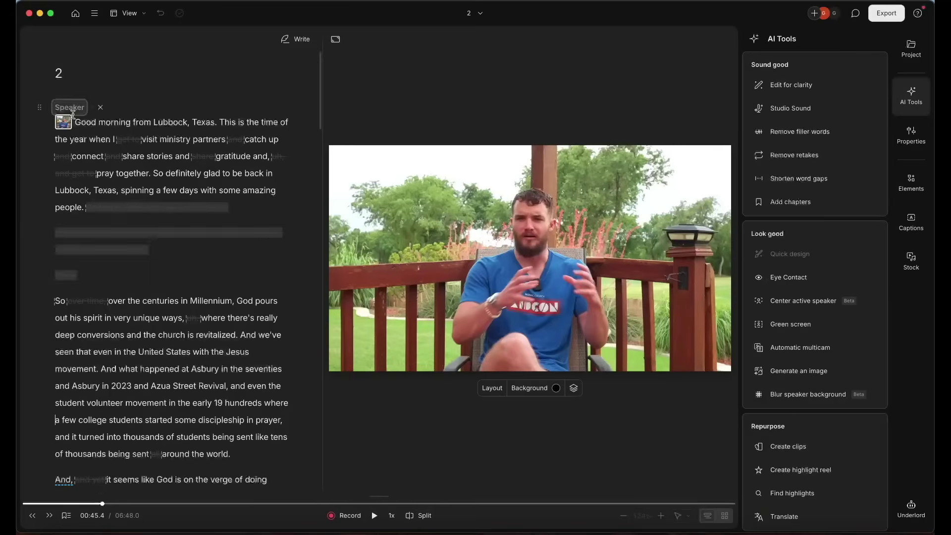
# - Play the interview from the start while looking over the Sound good cleanup tools
pyautogui.click(18, 509)
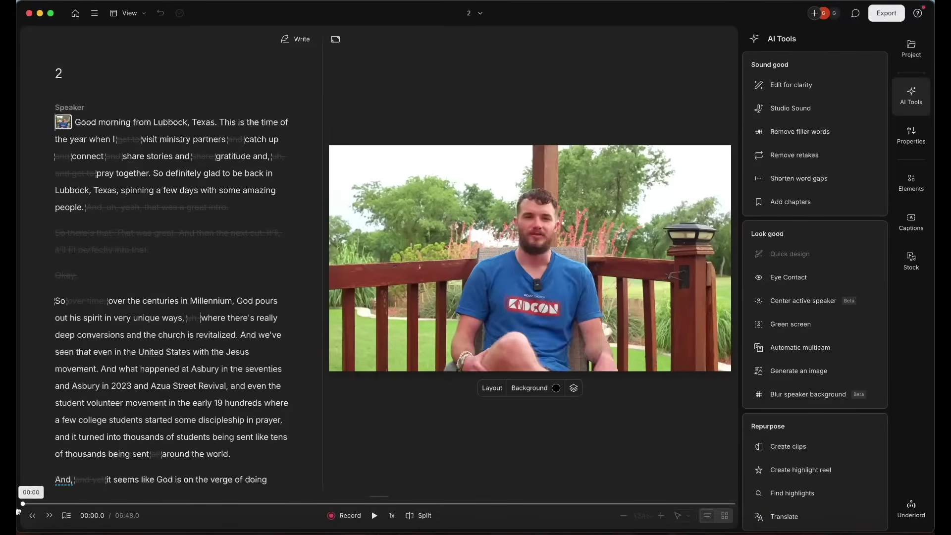
pyautogui.press('space')
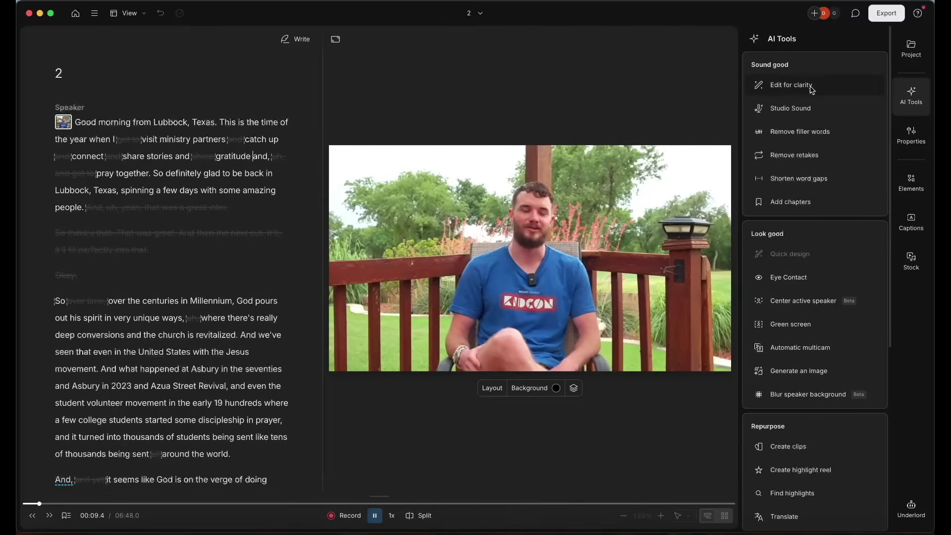
pyautogui.moveTo(828, 88)
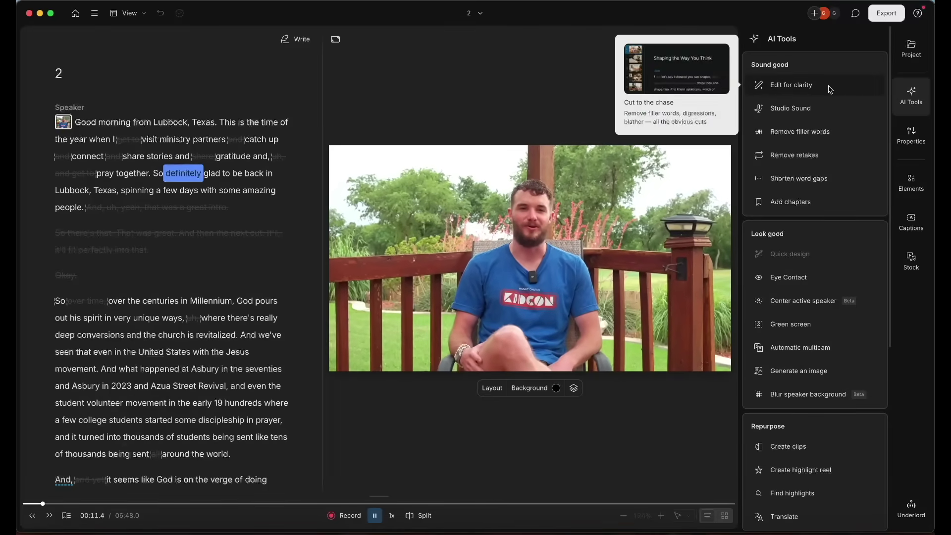
pyautogui.moveTo(828, 132)
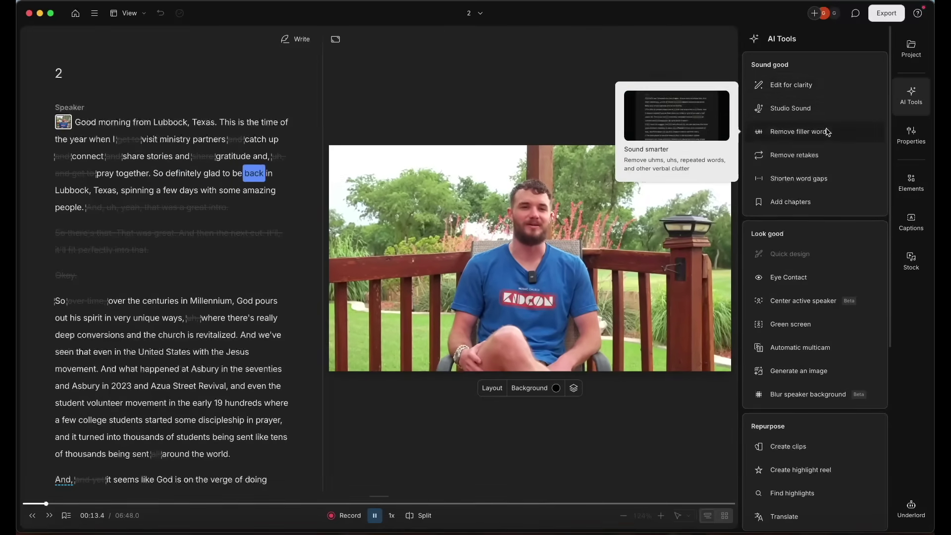
pyautogui.moveTo(848, 152)
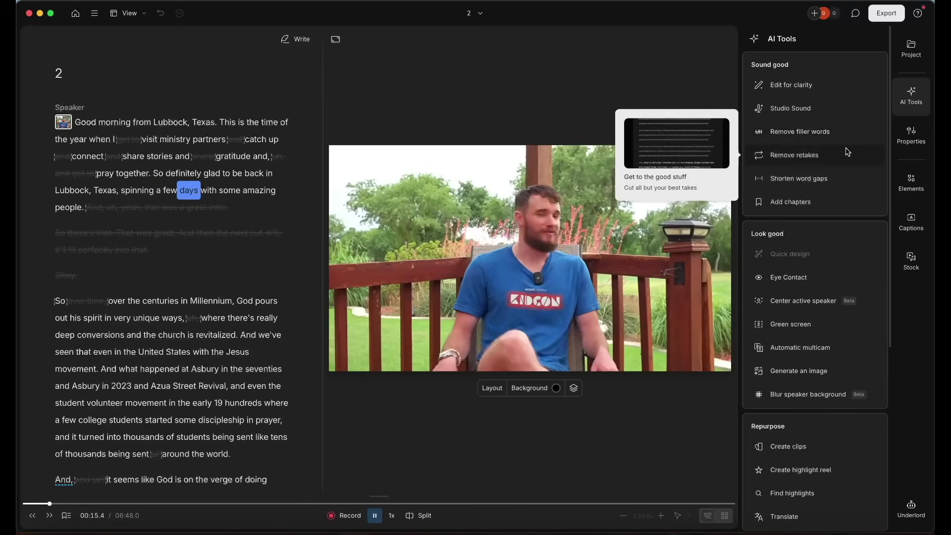
pyautogui.moveTo(845, 173)
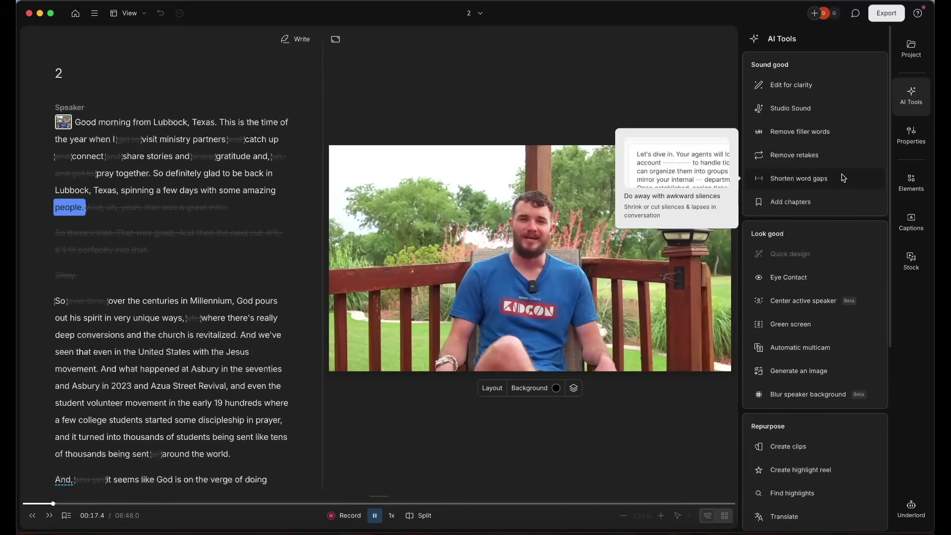
# - Open the Edit for clarity settings, return to the tool list, and highlight filler words
pyautogui.click(831, 89)
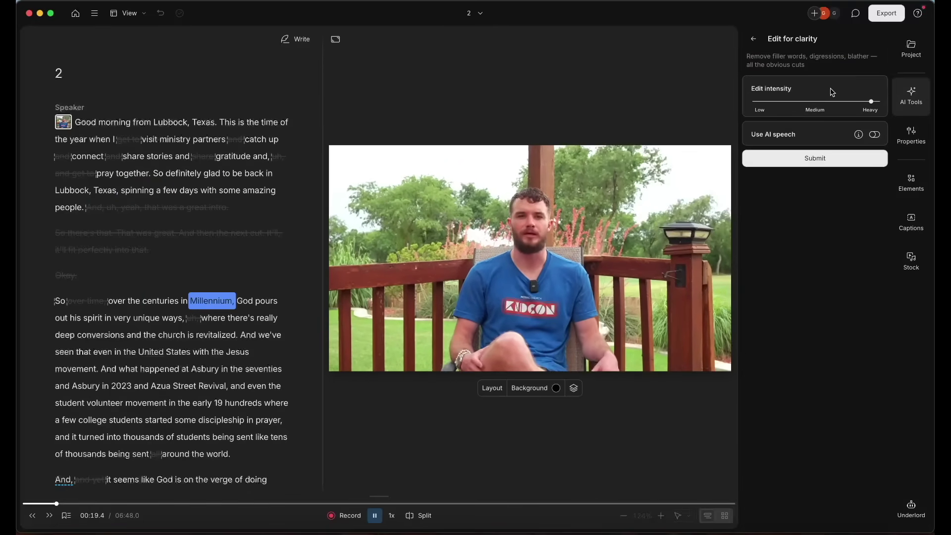
pyautogui.press('Escape')
pyautogui.moveTo(822, 107)
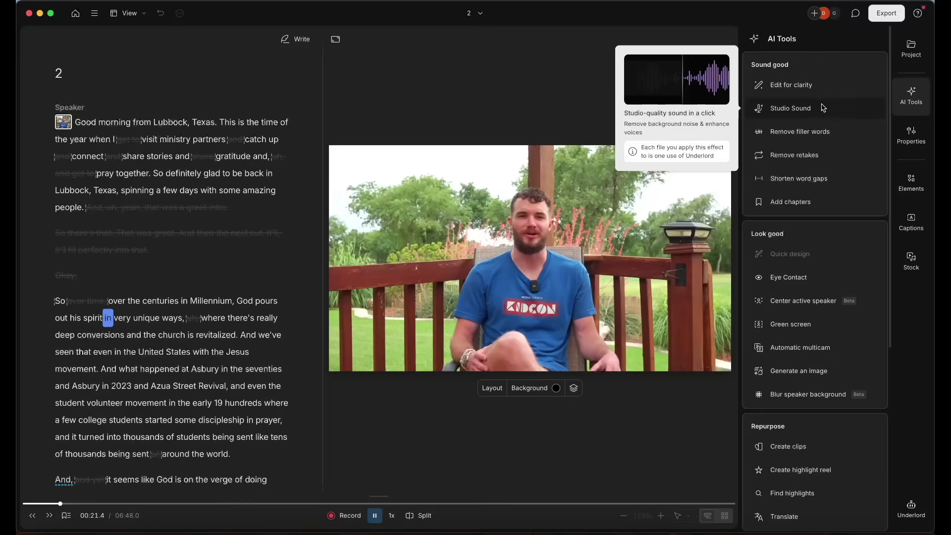
pyautogui.click(828, 131)
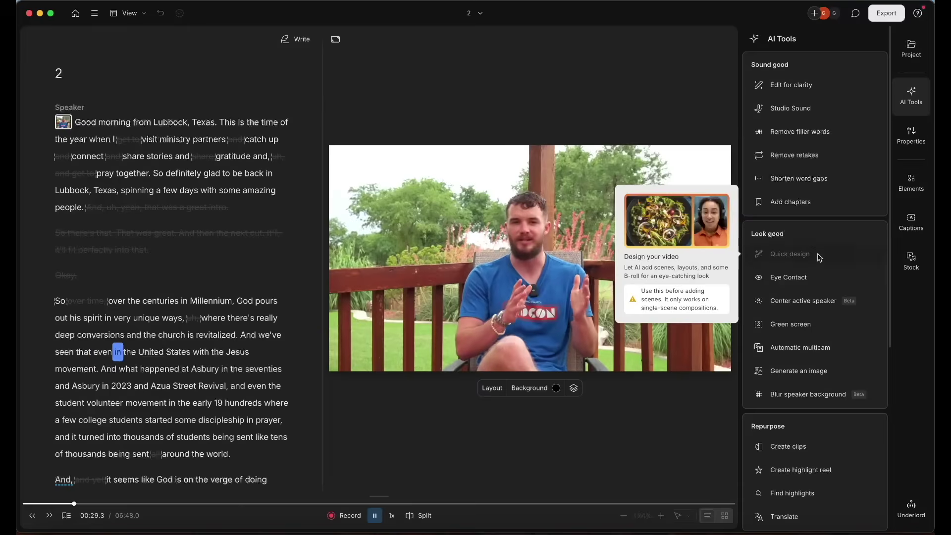
pyautogui.scroll(-1, 818, 257)
pyautogui.scroll(-1, 820, 237)
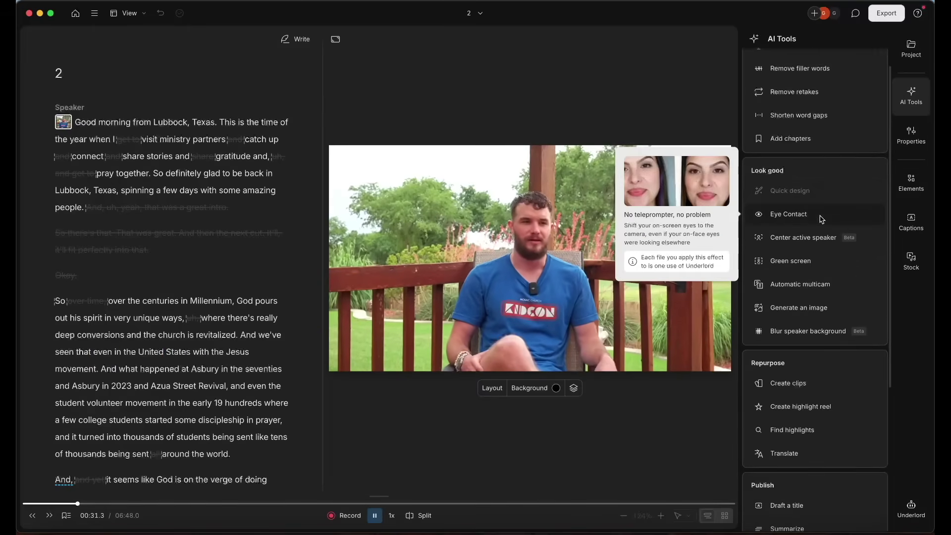
pyautogui.scroll(-1, 822, 218)
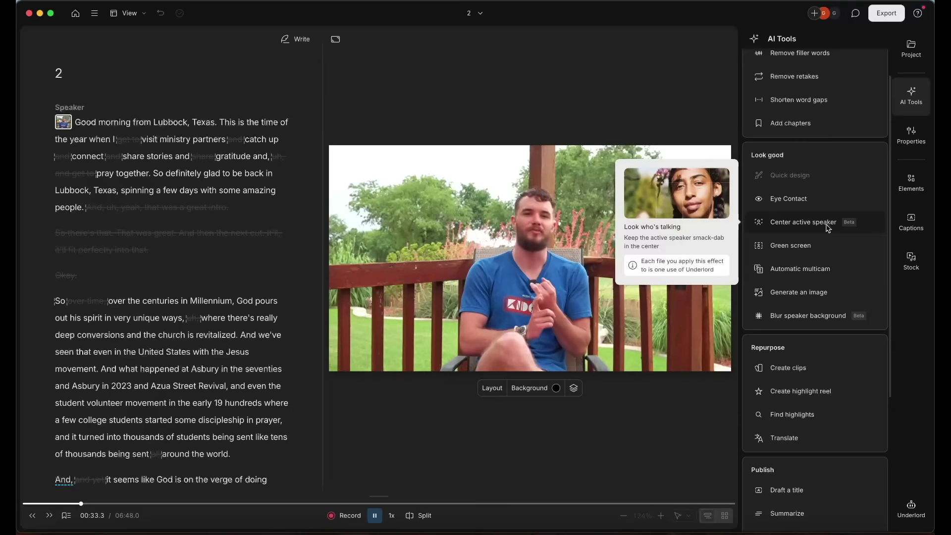
pyautogui.moveTo(821, 250)
pyautogui.scroll(-1, 821, 250)
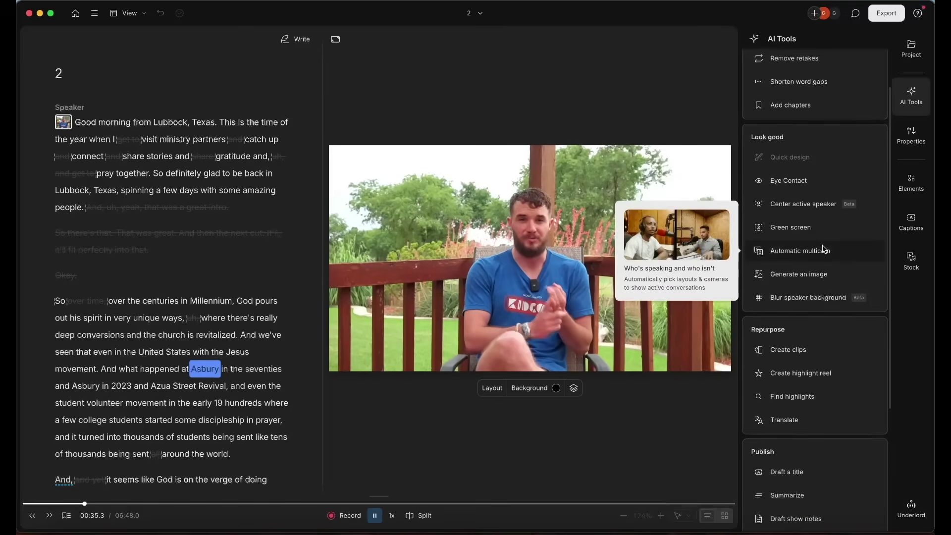
pyautogui.scroll(-1, 839, 258)
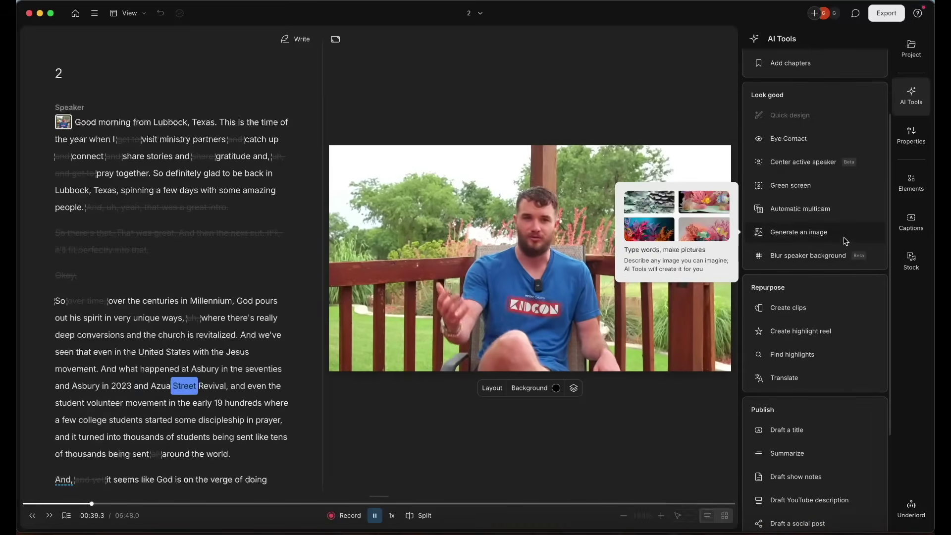
pyautogui.scroll(-1, 845, 256)
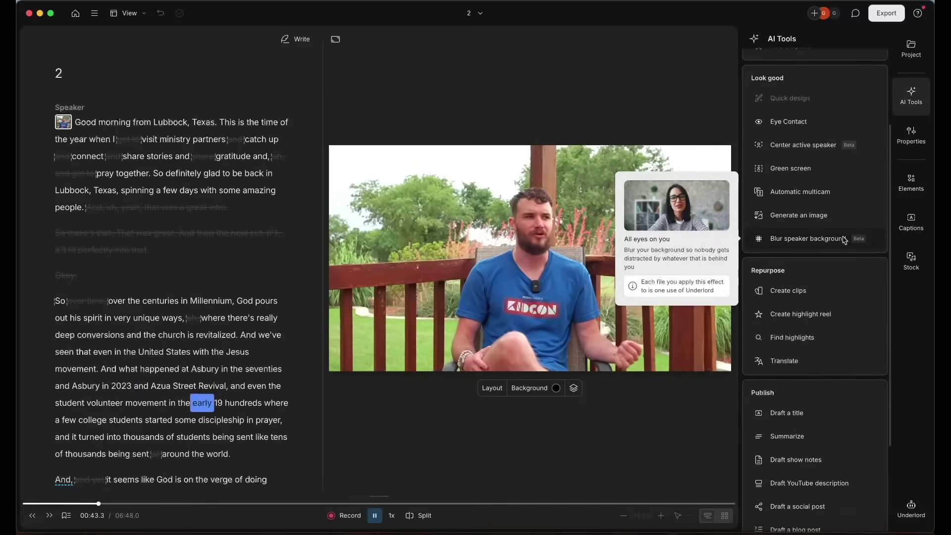
pyautogui.click(845, 239)
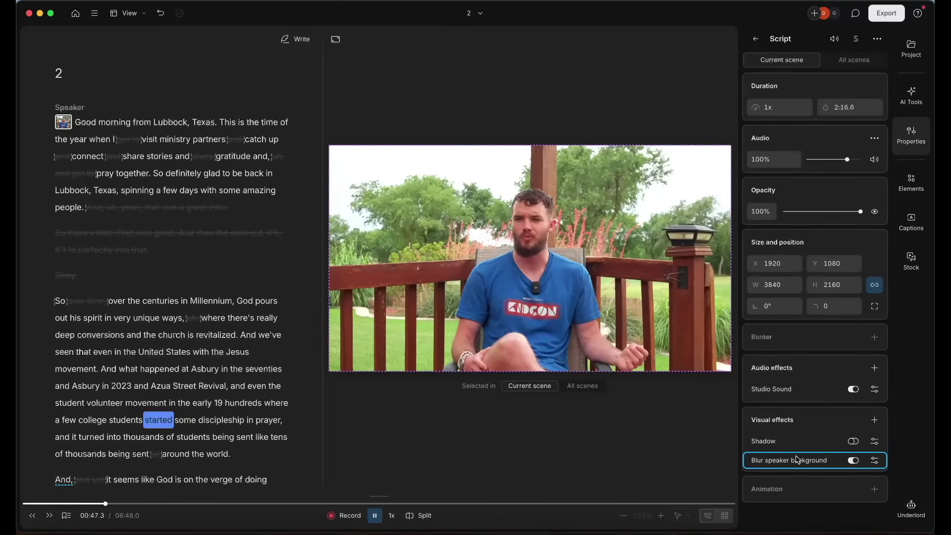
# - Pause, test the opacity slider at 100%, and leave the background blur switched off
pyautogui.press('space')
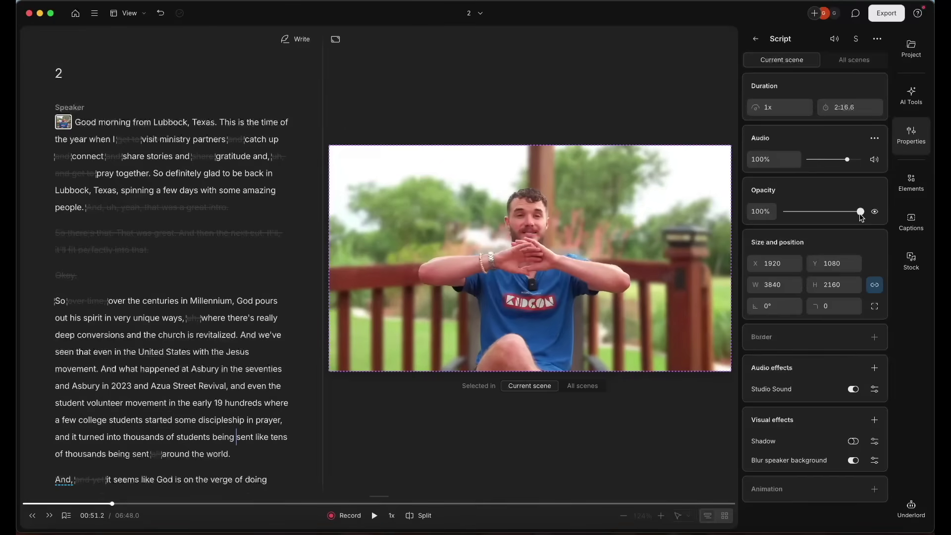
pyautogui.moveTo(861, 215)
pyautogui.mouseDown()
pyautogui.moveTo(795, 213)
pyautogui.moveTo(862, 213)
pyautogui.mouseUp()
pyautogui.click(853, 460)
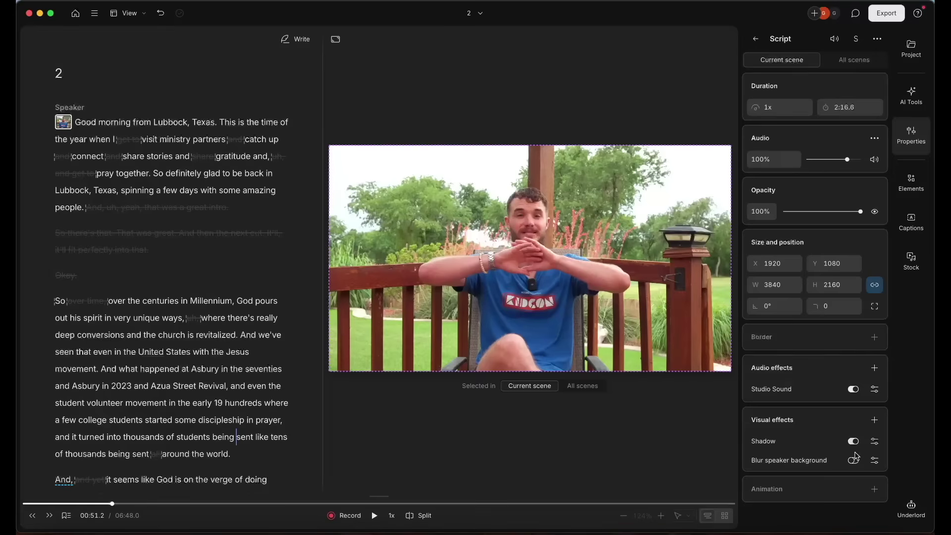
pyautogui.click(853, 461)
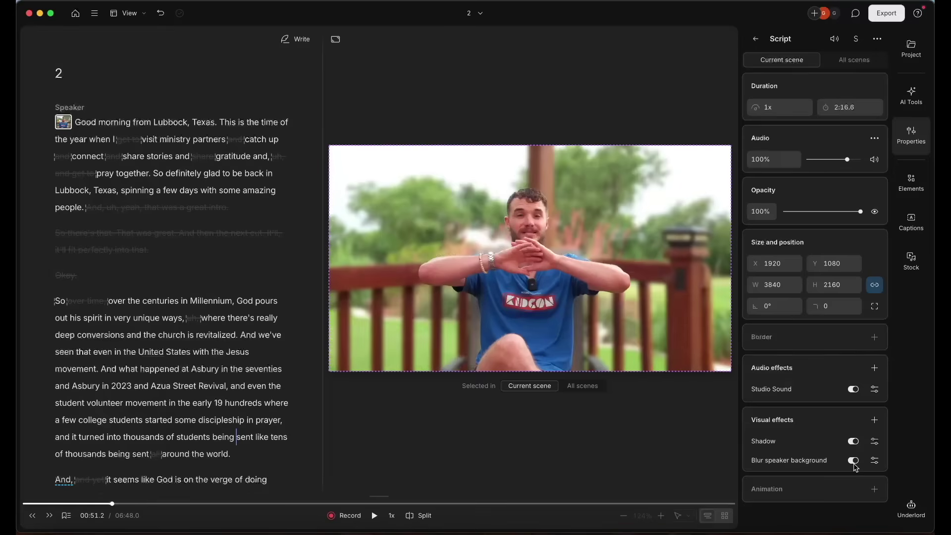
pyautogui.click(854, 461)
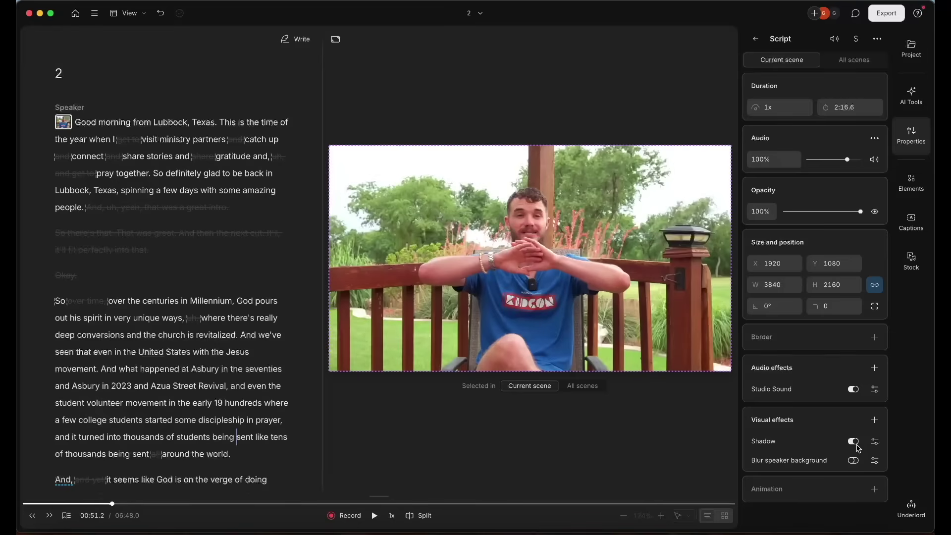
# - Browse the Visual effects list without adding an effect, then resume playback
pyautogui.click(835, 419)
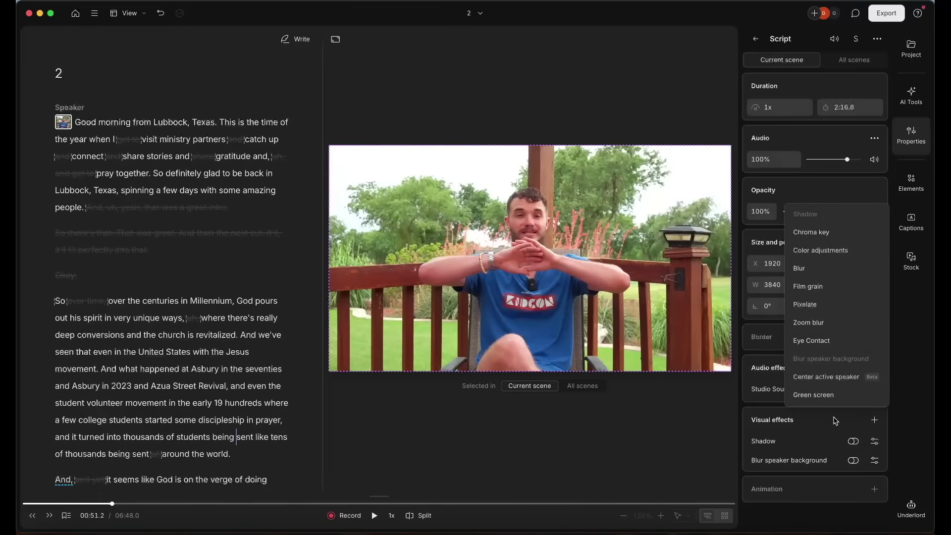
pyautogui.click(812, 432)
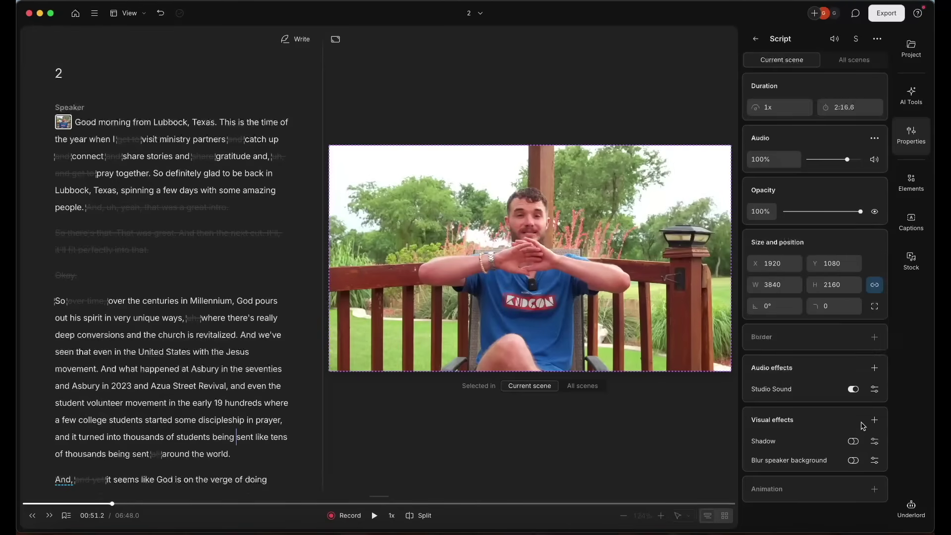
pyautogui.click(808, 427)
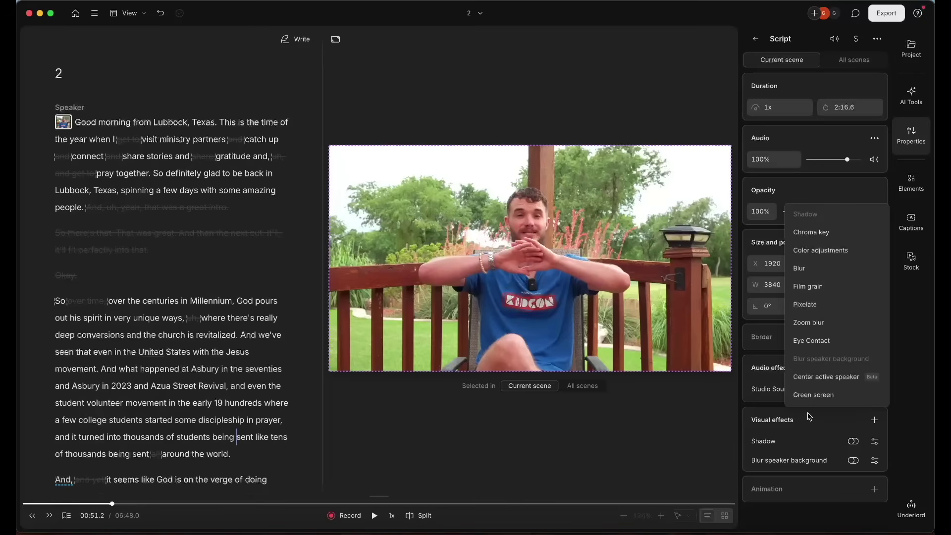
pyautogui.click(843, 424)
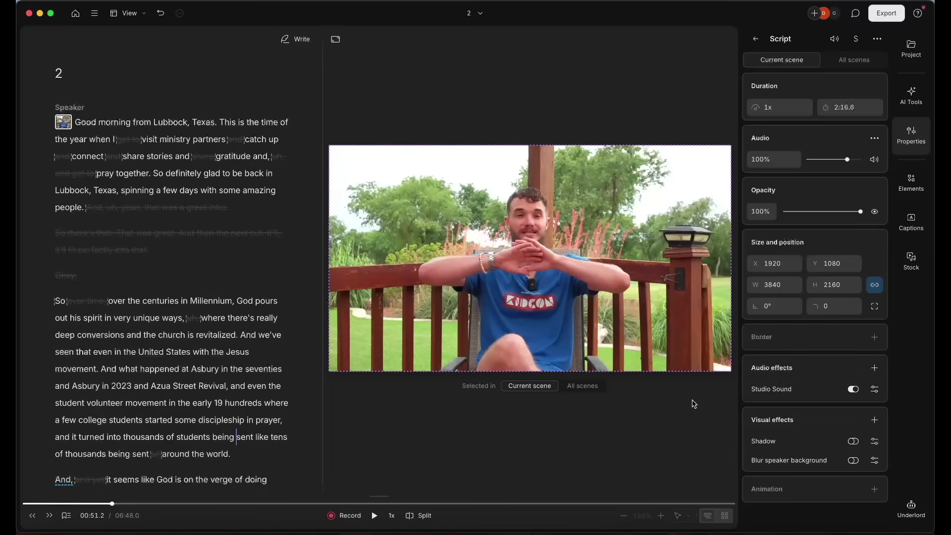
pyautogui.press('space')
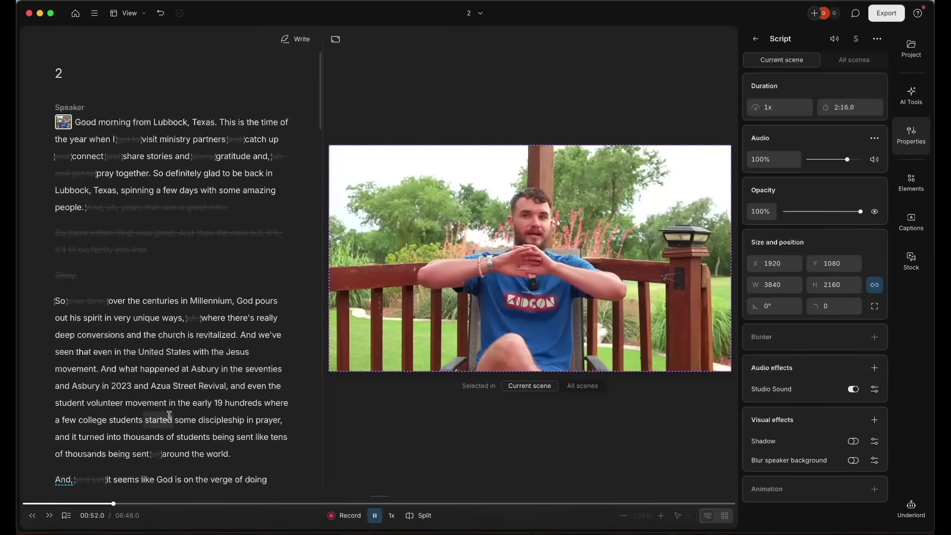
# - Pause and browse the Elements, caption styles and stock media panels
pyautogui.press('space')
pyautogui.click(916, 184)
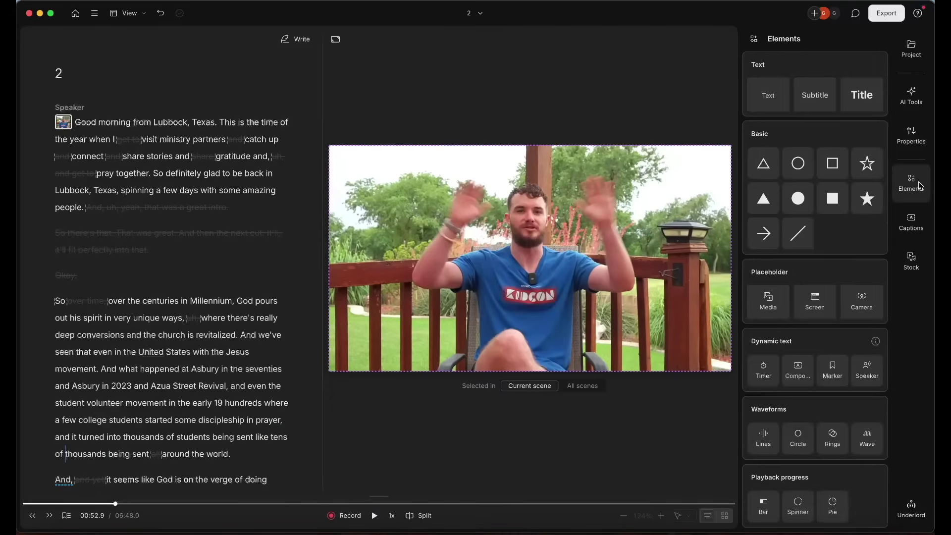
pyautogui.scroll(-10, 784, 306)
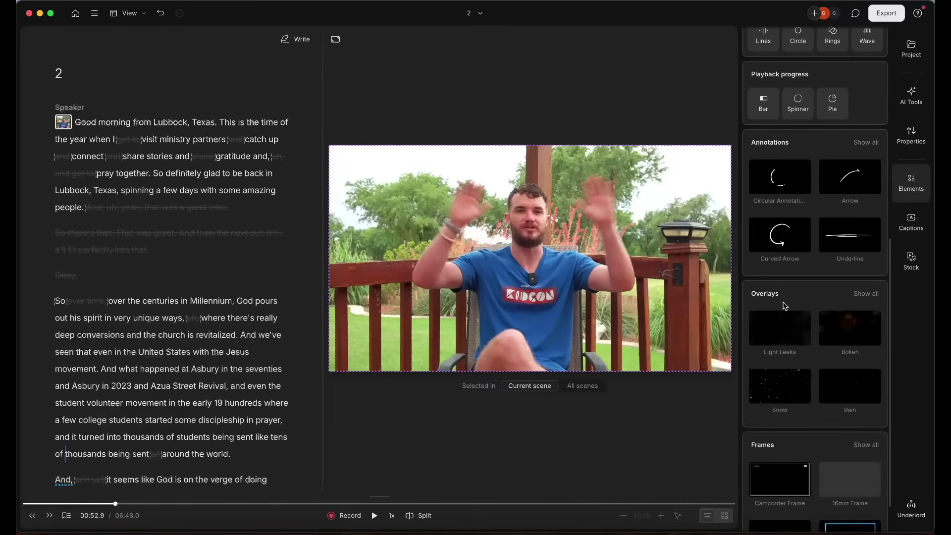
pyautogui.scroll(10, 806, 221)
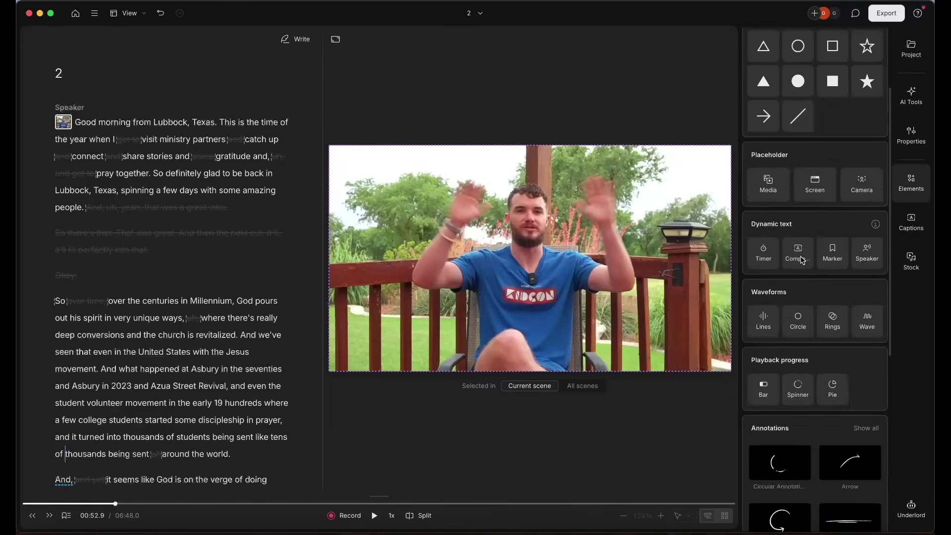
pyautogui.click(925, 222)
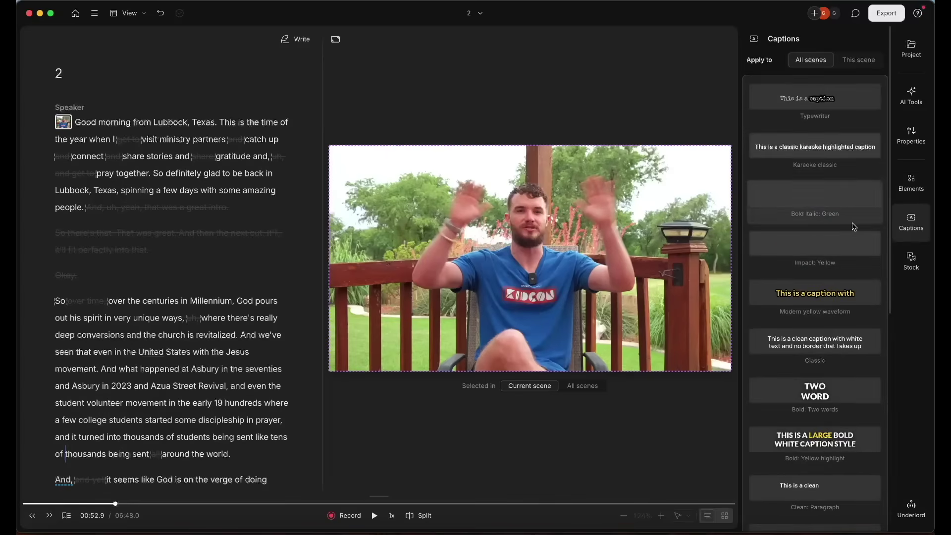
pyautogui.click(927, 256)
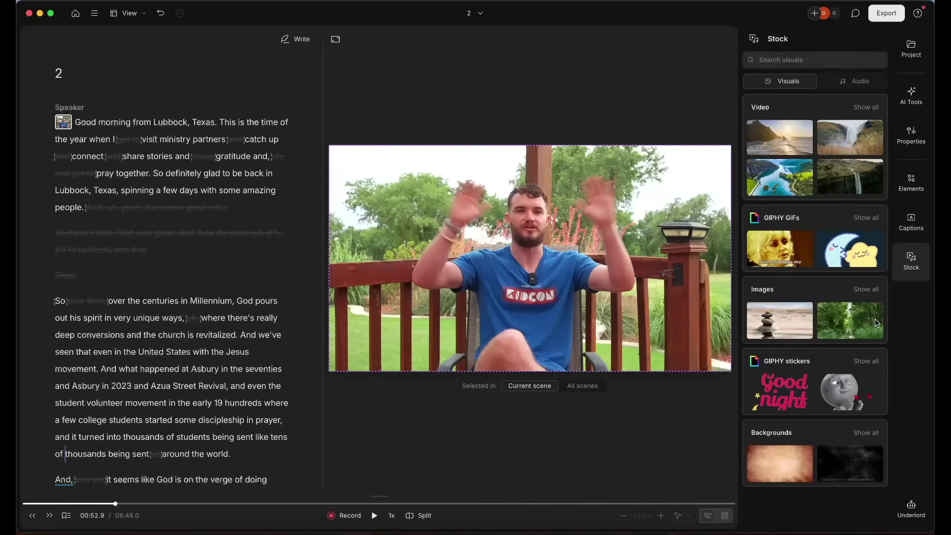
# - Check the project files and AI tools, then open the Interviews project
pyautogui.click(913, 52)
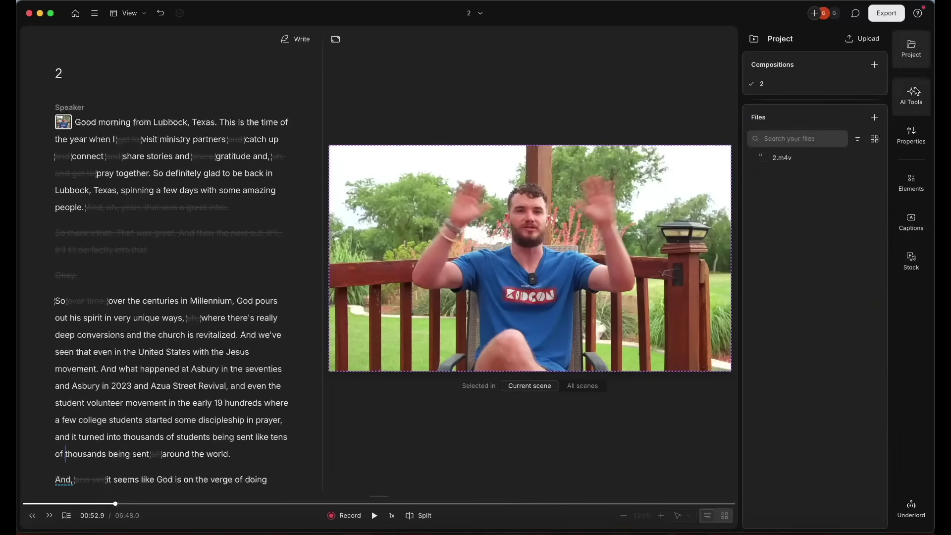
pyautogui.click(915, 92)
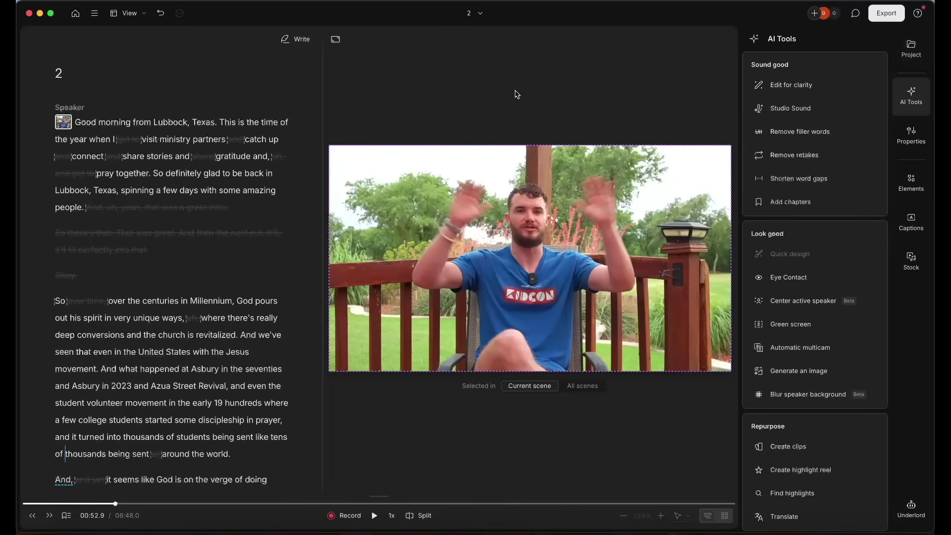
pyautogui.click(76, 13)
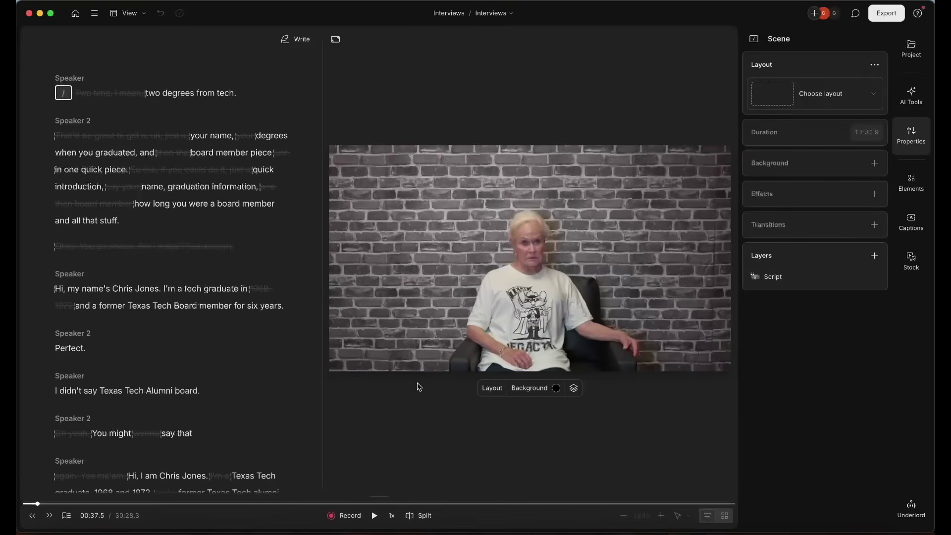
pyautogui.press('space')
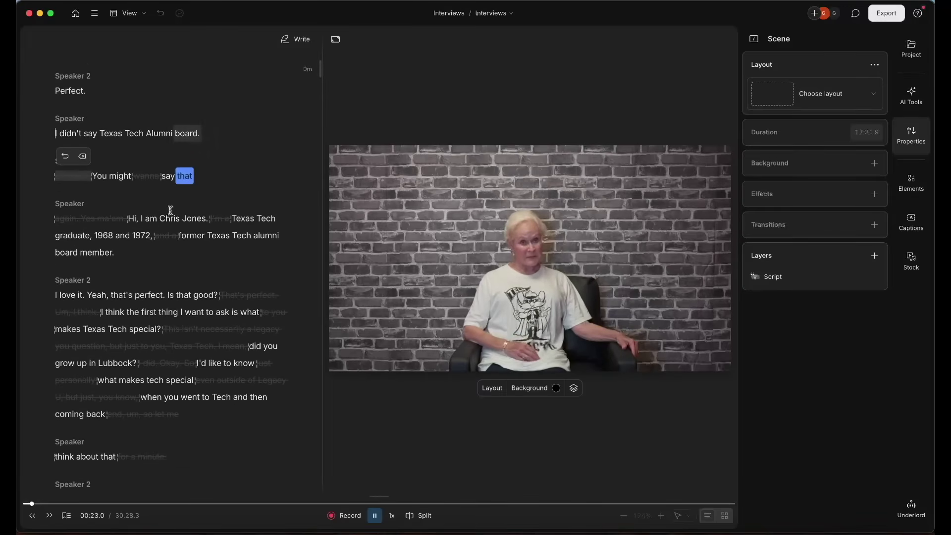
pyautogui.press('space')
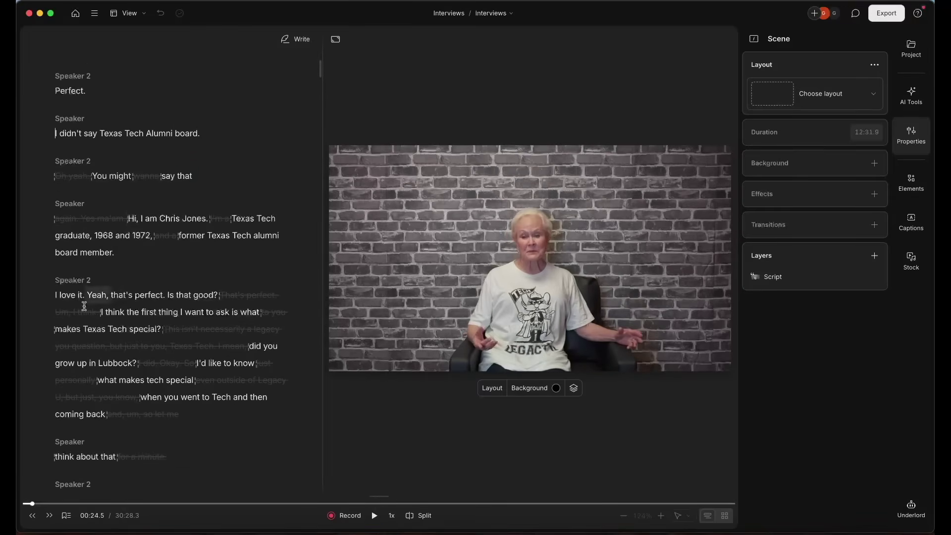
pyautogui.scroll(-1, 72, 325)
pyautogui.scroll(-8, 71, 325)
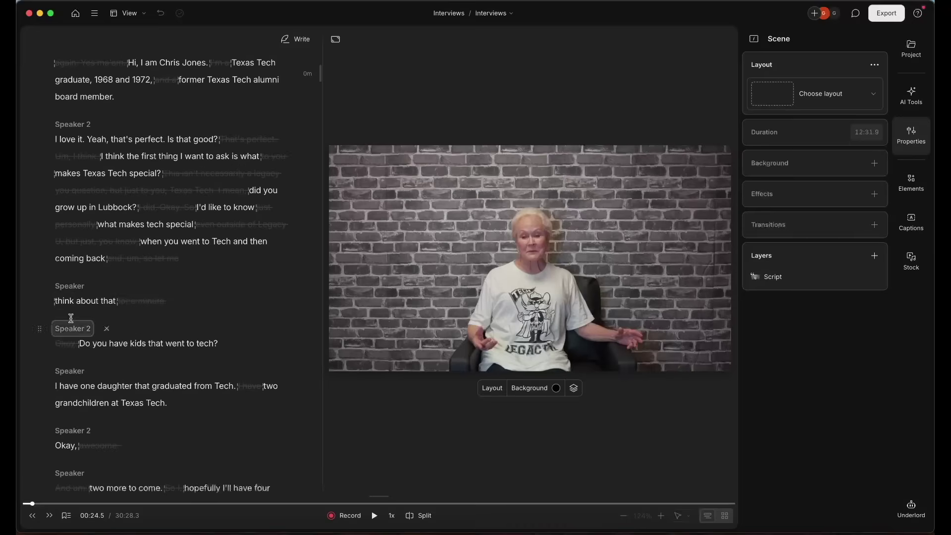
pyautogui.click(63, 287)
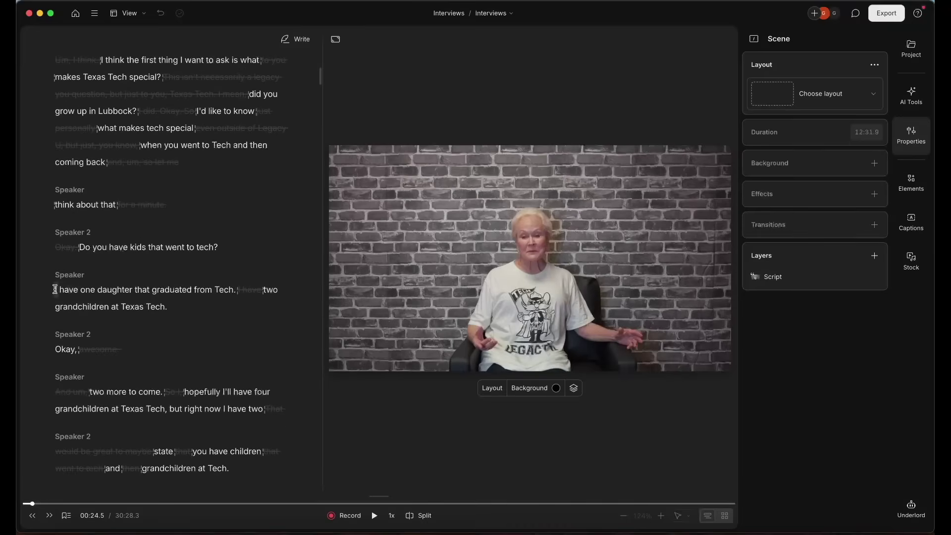
pyautogui.press('space')
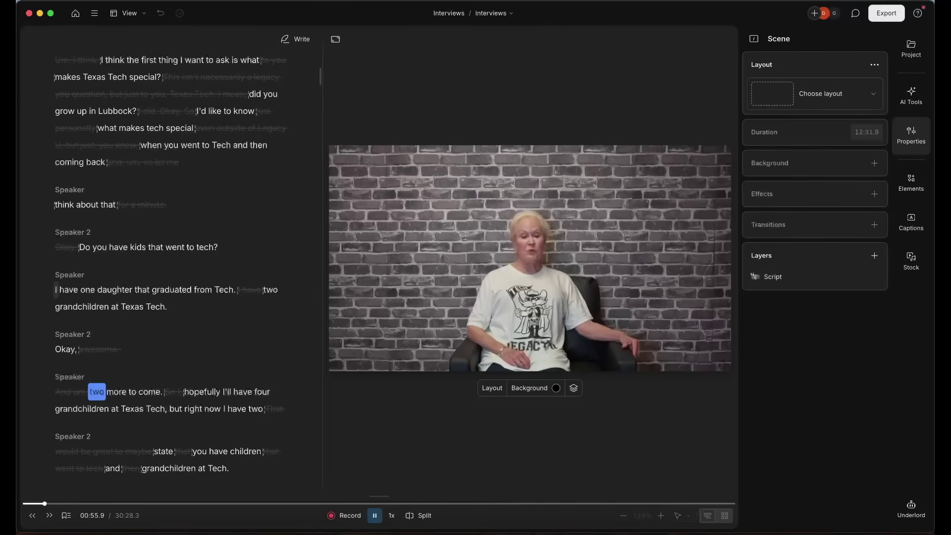
pyautogui.scroll(-10, 105, 267)
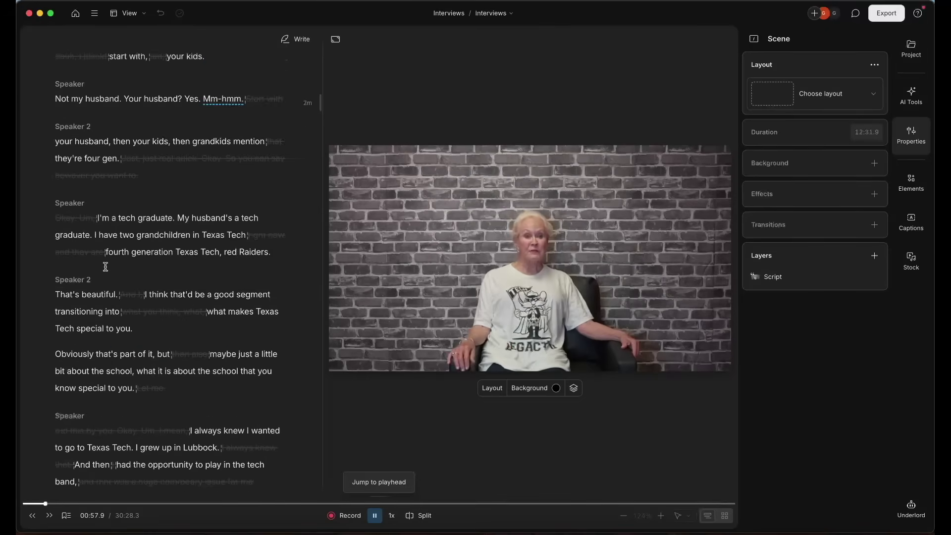
pyautogui.scroll(-15, 103, 265)
pyautogui.press('space')
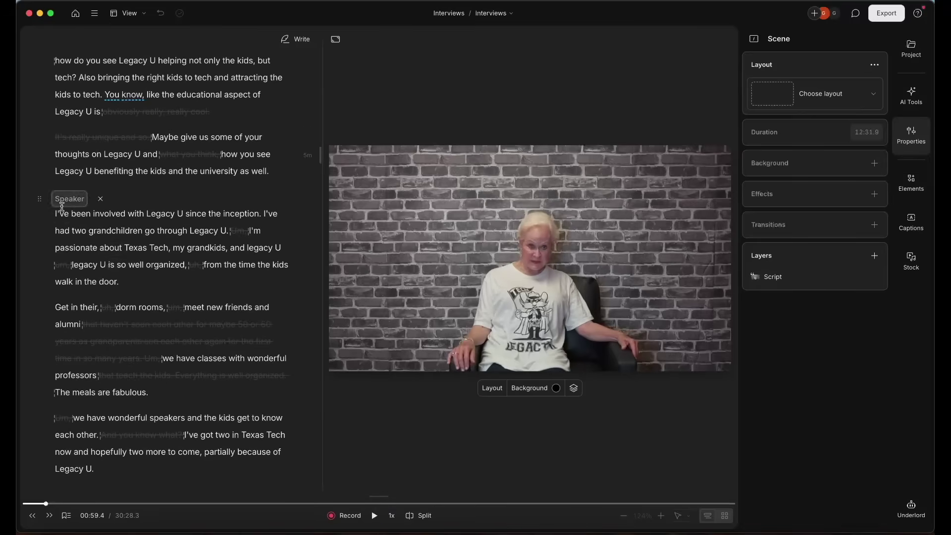
pyautogui.click(55, 214)
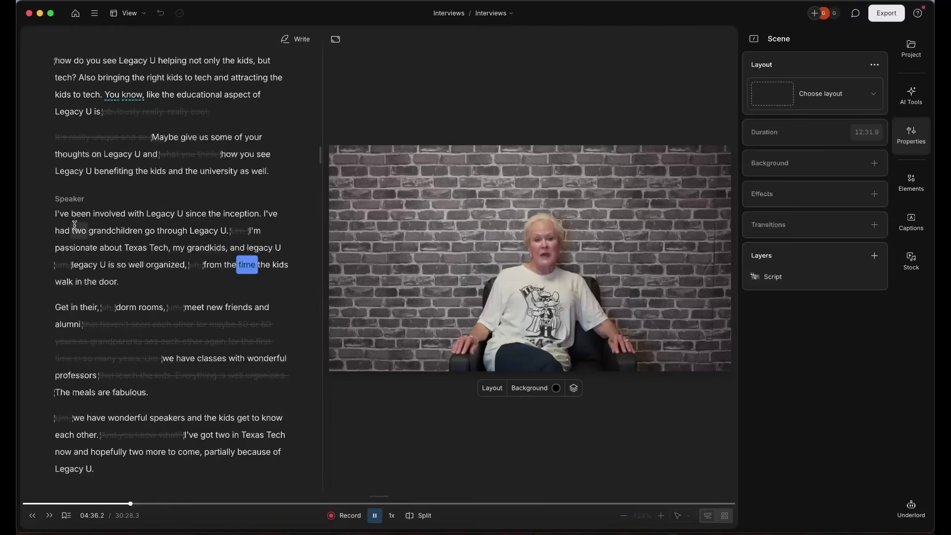
pyautogui.scroll(-3, 74, 225)
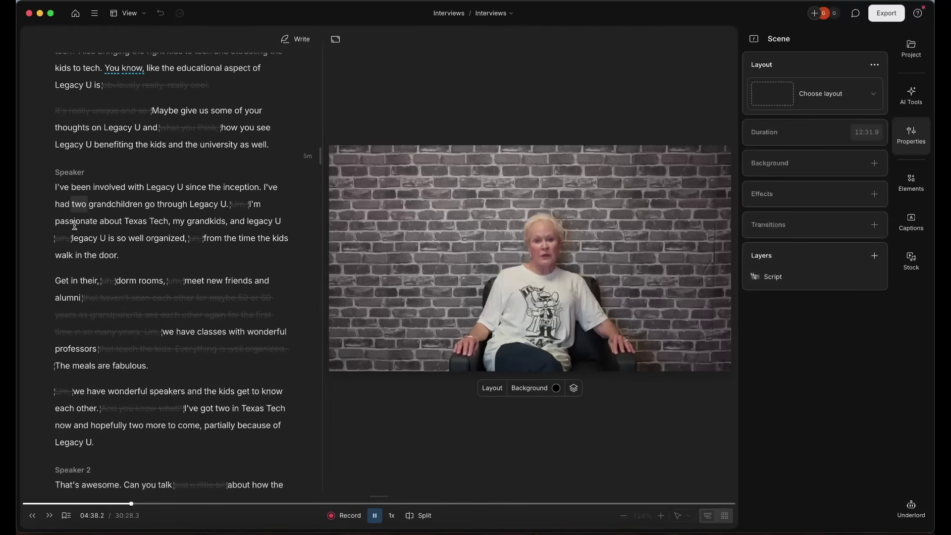
pyautogui.scroll(-1, 122, 293)
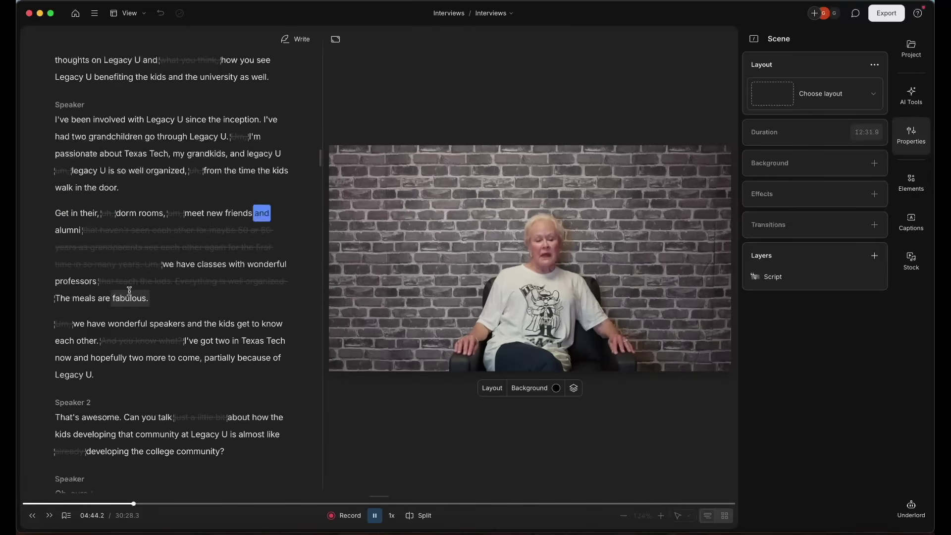
pyautogui.moveTo(99, 236)
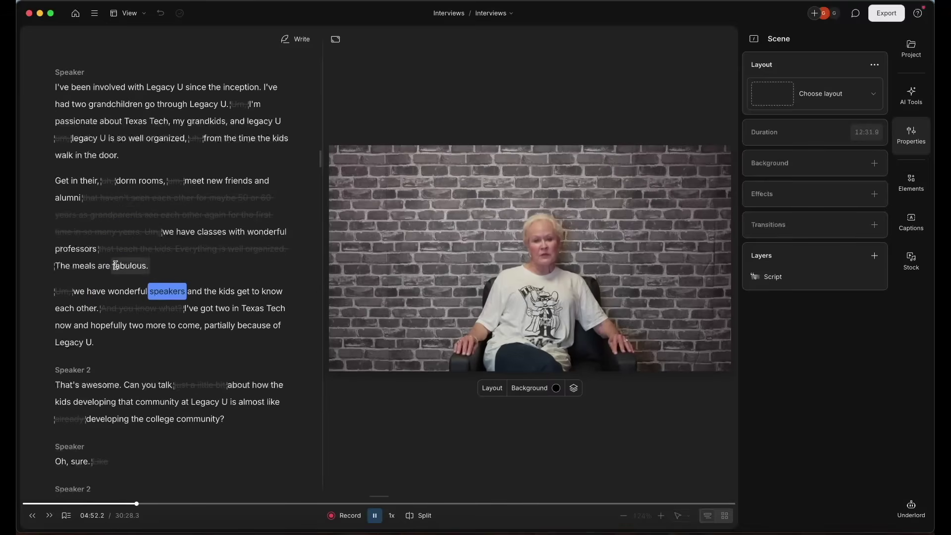
pyautogui.click(88, 215)
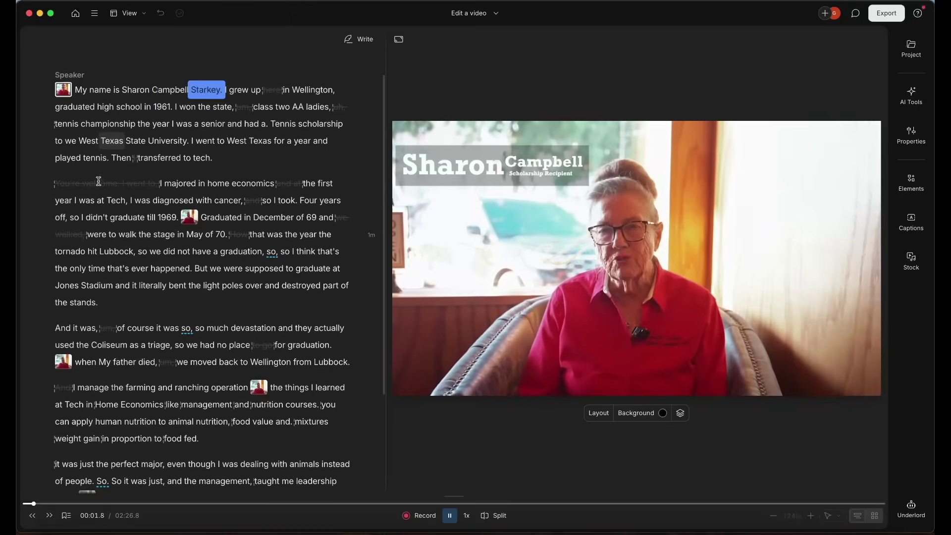
# - Show the AI tools list and look over the Sound good tools
pyautogui.scroll(2, 99, 181)
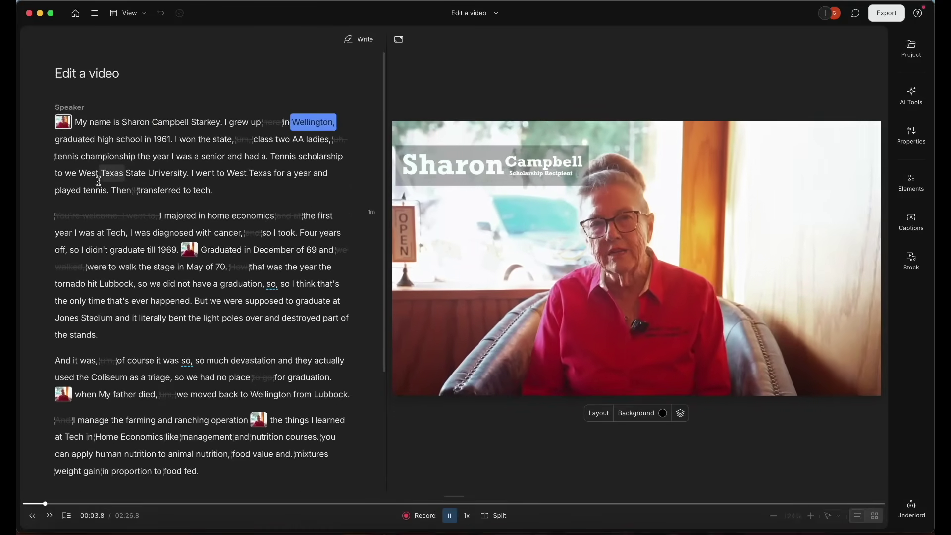
pyautogui.click(917, 101)
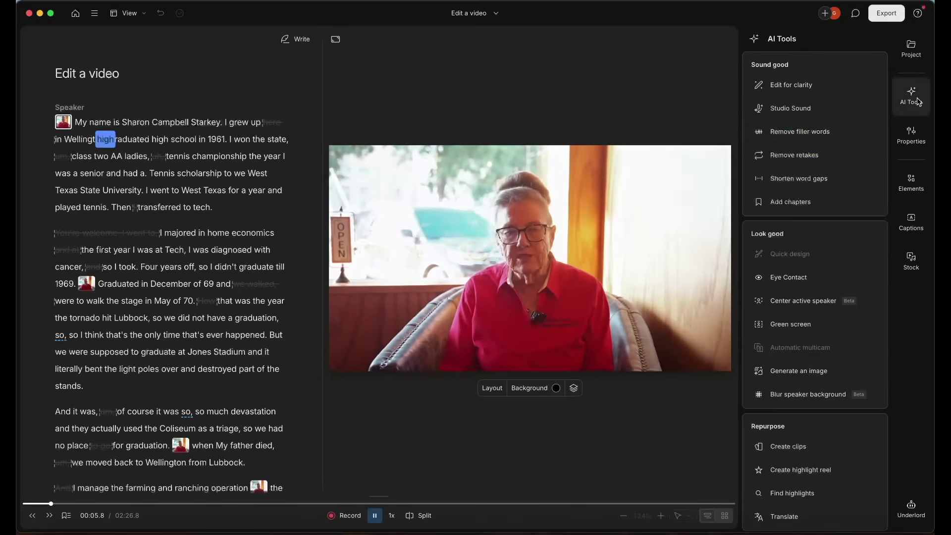
pyautogui.moveTo(824, 89)
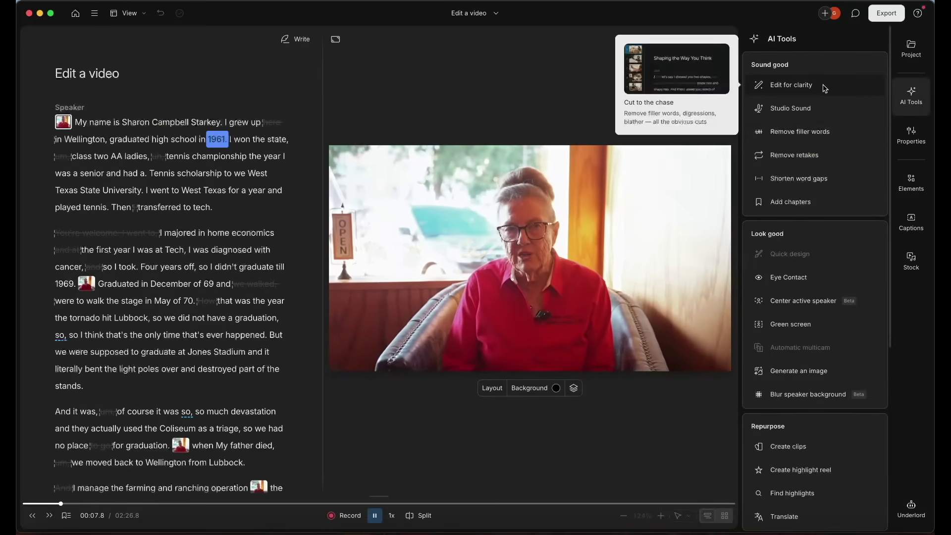
pyautogui.moveTo(831, 132)
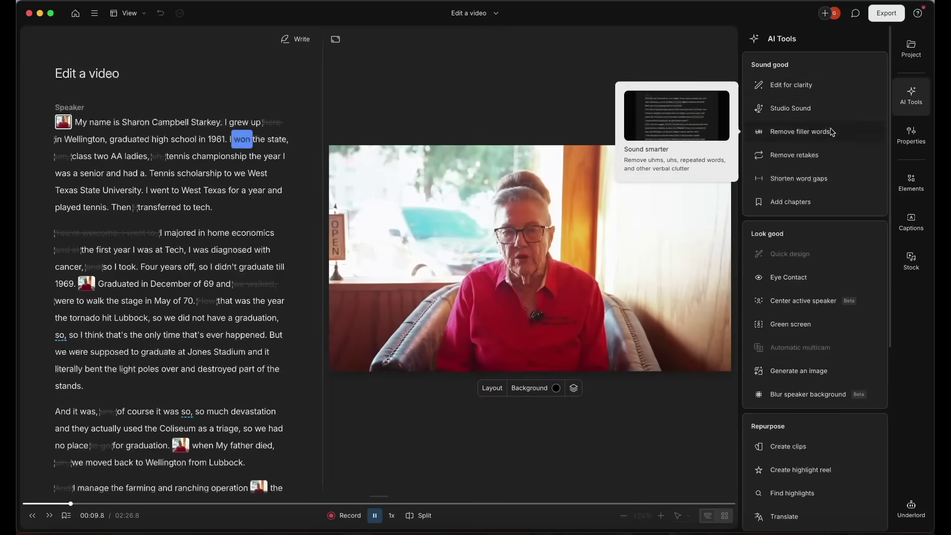
pyautogui.moveTo(832, 204)
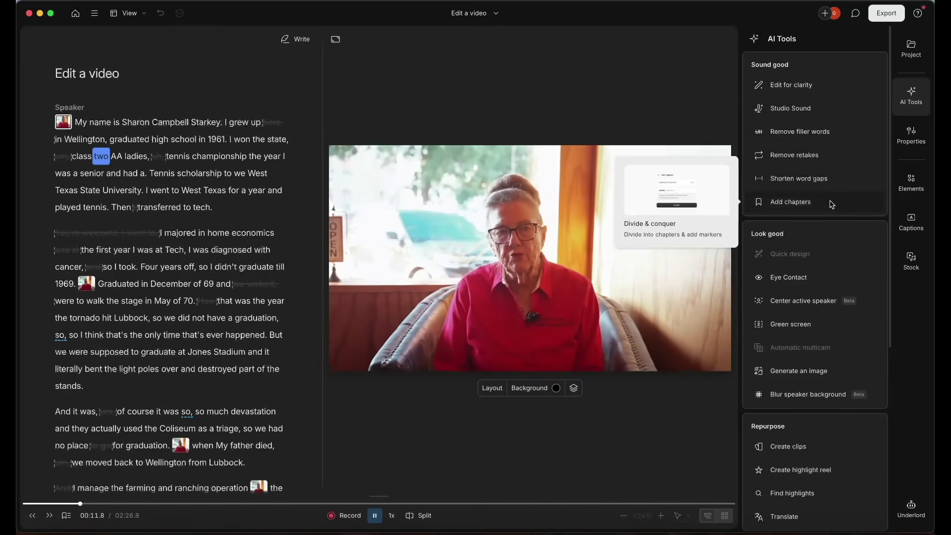
pyautogui.click(919, 92)
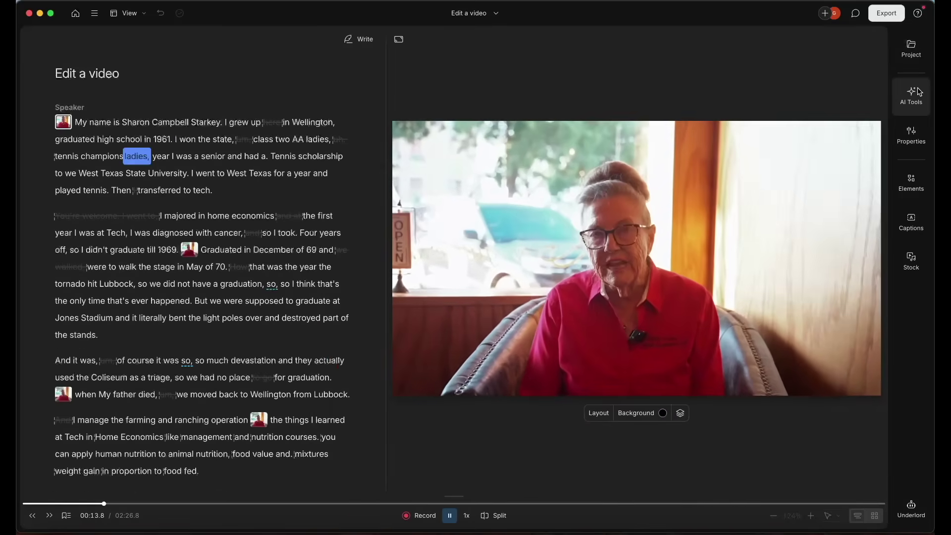
pyautogui.click(918, 93)
# - Scroll through the Look good and Repurpose tools, then pause playback at 00:30.8
pyautogui.scroll(-2, 807, 218)
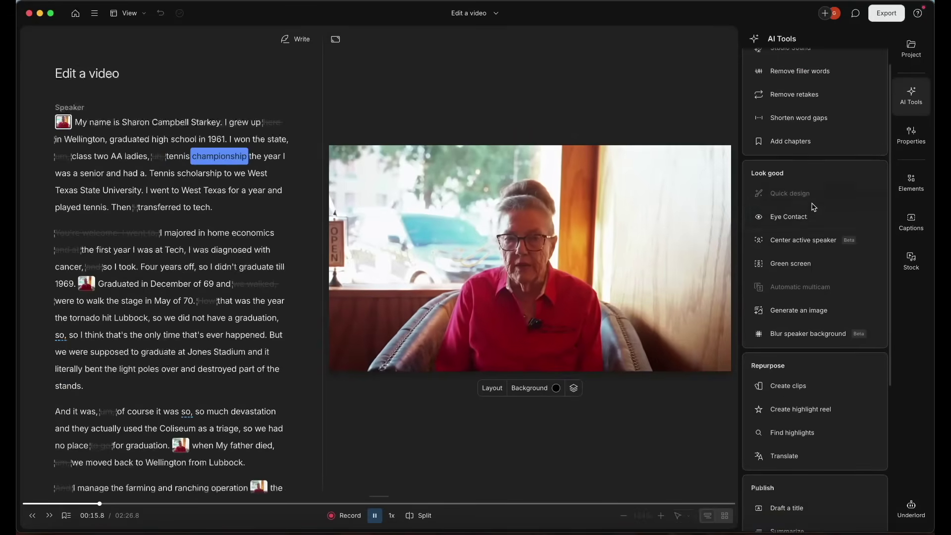
pyautogui.moveTo(815, 227)
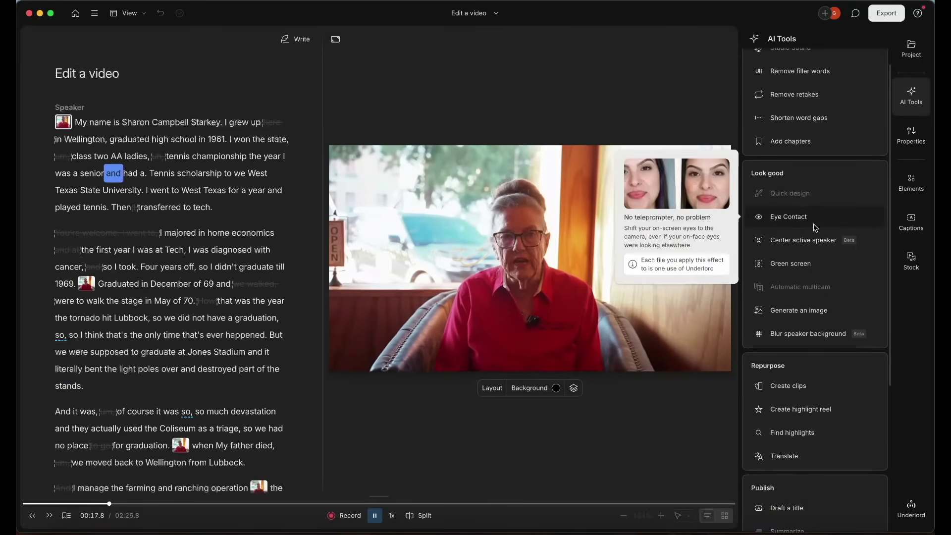
pyautogui.moveTo(825, 271)
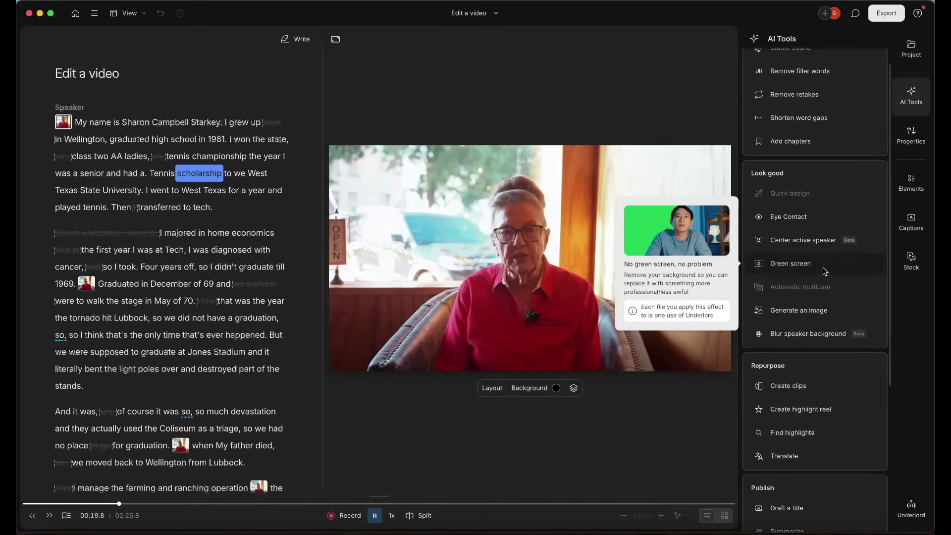
pyautogui.scroll(-3, 835, 311)
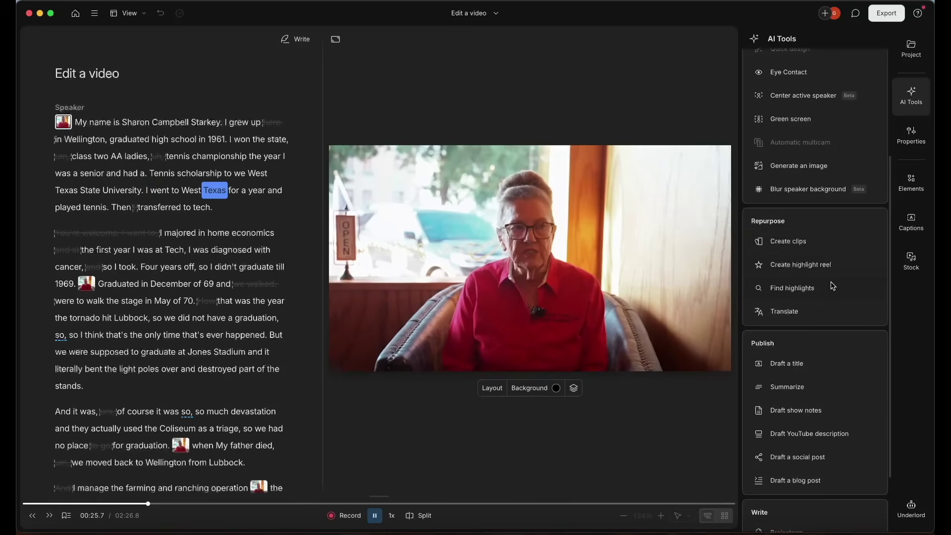
pyautogui.scroll(-1, 841, 277)
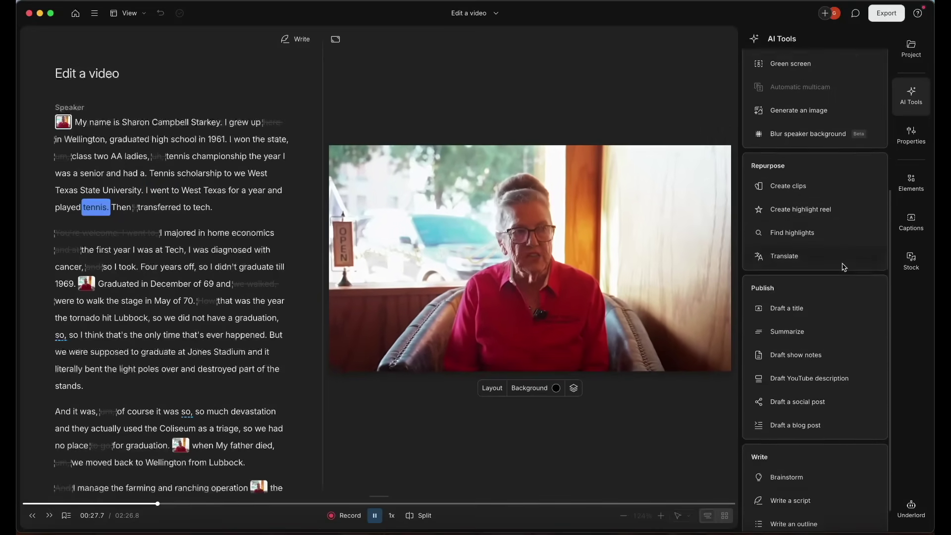
pyautogui.scroll(-2, 845, 267)
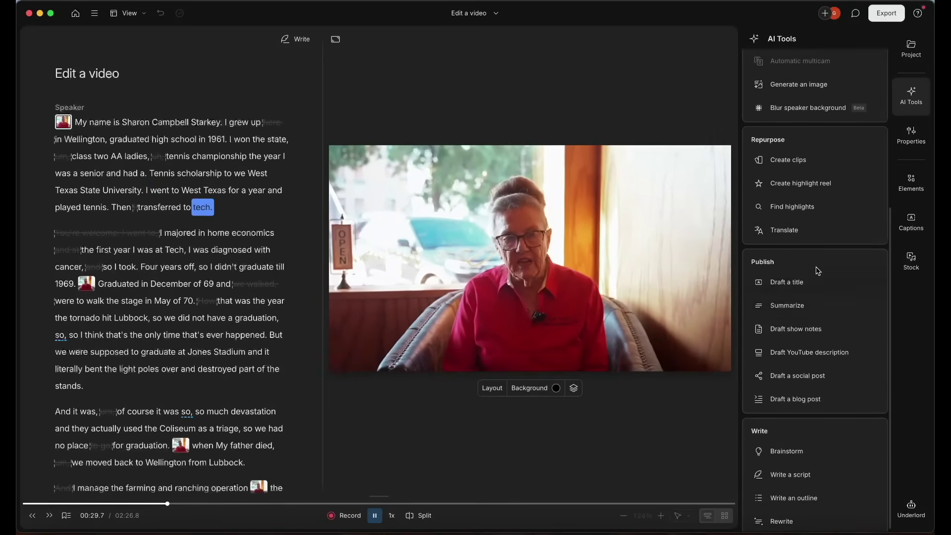
pyautogui.scroll(2, 818, 267)
pyautogui.press('space')
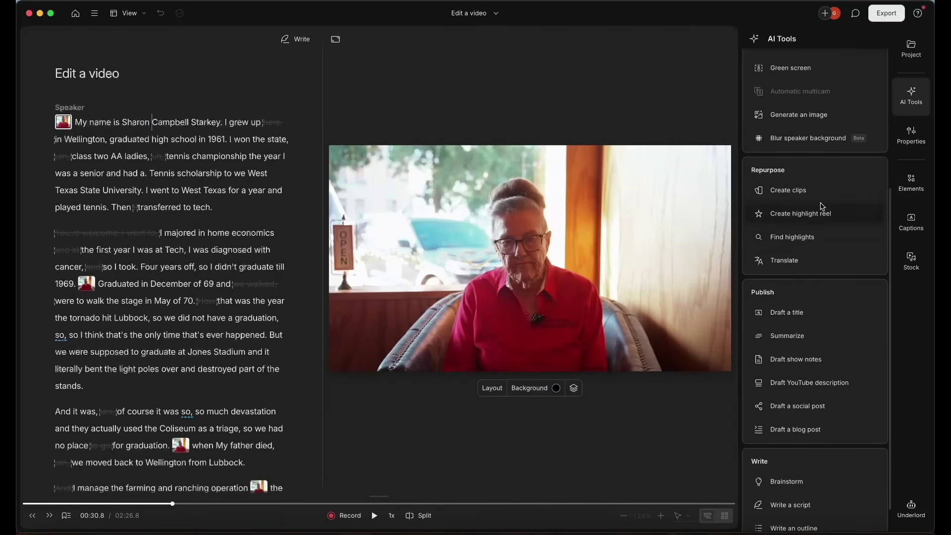
# - Open the Create clips settings under Repurpose and scroll through the layout choices
pyautogui.click(827, 195)
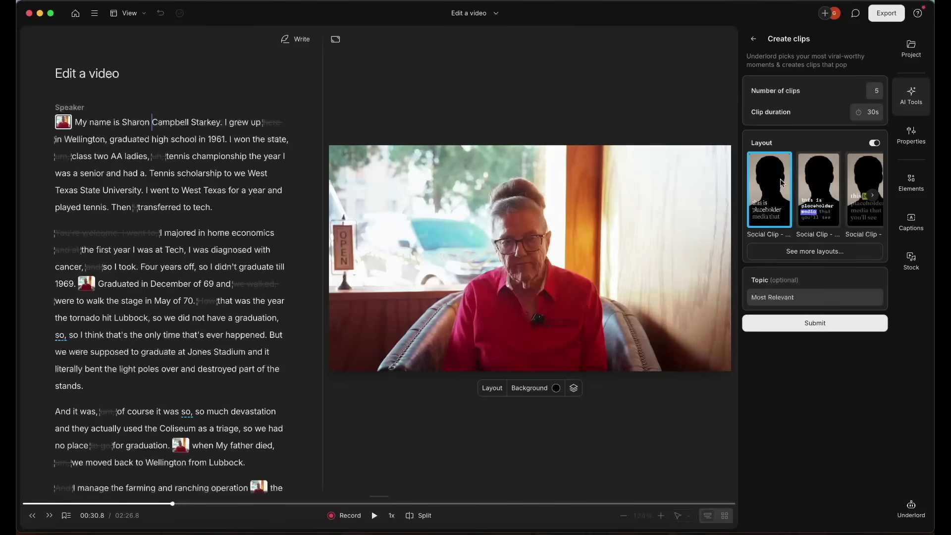
pyautogui.hscroll(3, 862, 187)
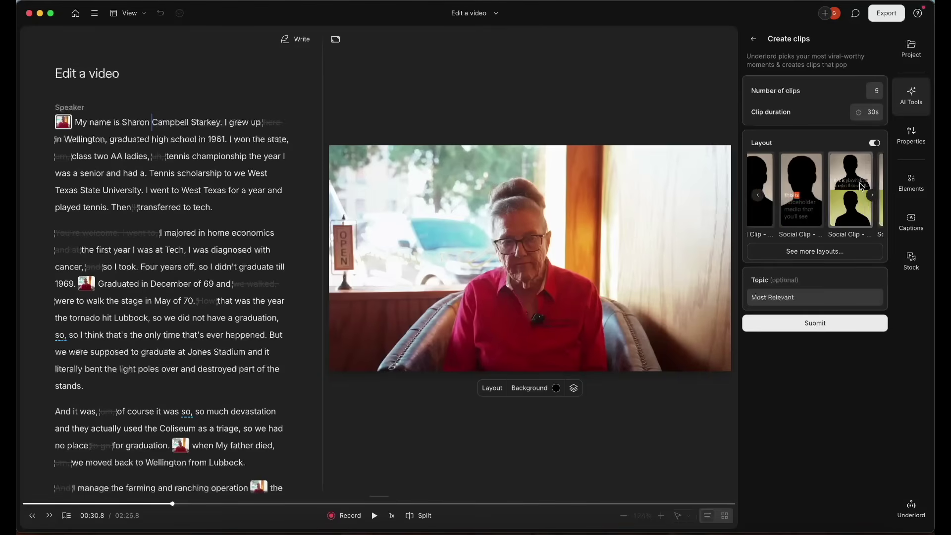